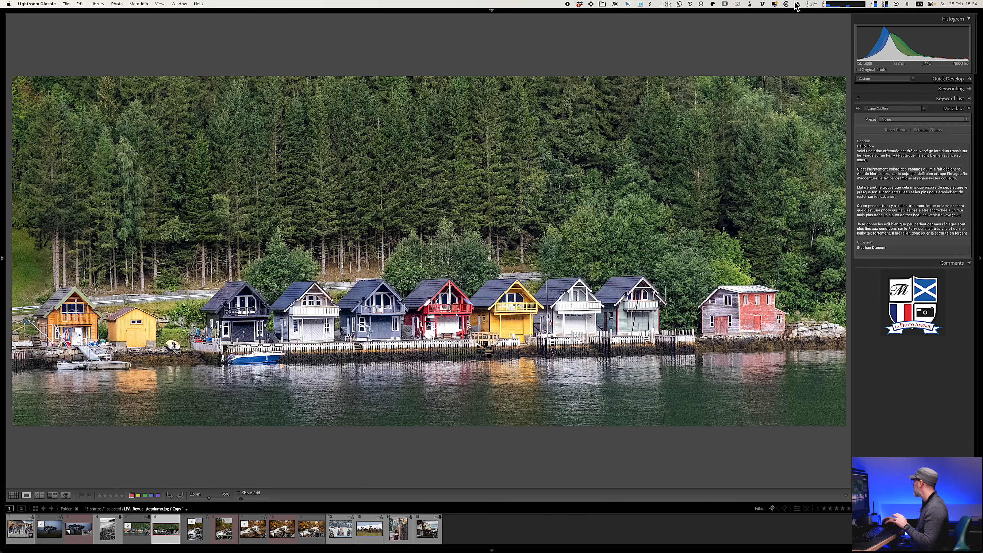
Step: Open the boathouse photo's masks in Develop, hide the presets and history panels, dim the interface, and compare the photo without its masks
{"action": "left_click", "coordinate": [875, 22]}
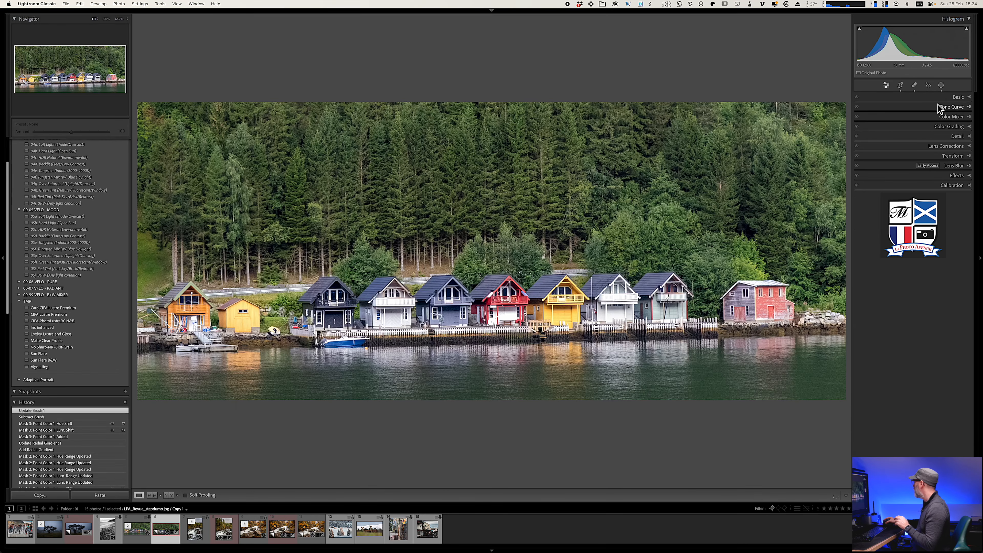
{"action": "left_click", "coordinate": [941, 86]}
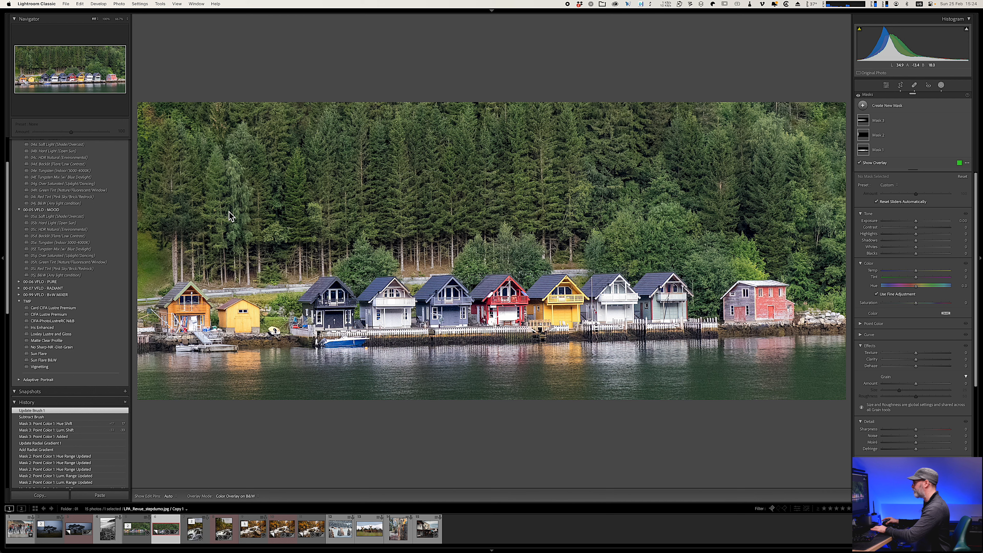
{"action": "left_click", "coordinate": [3, 260]}
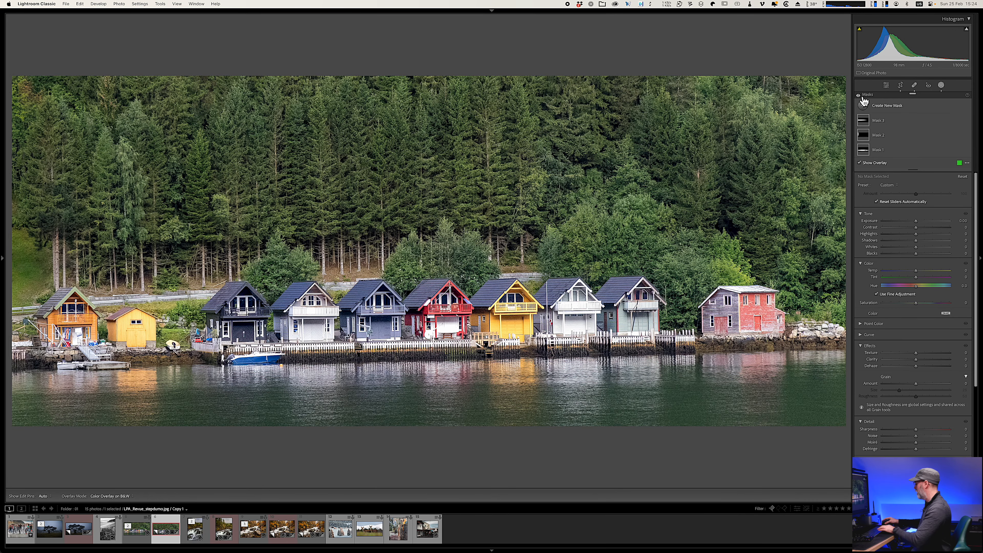
{"action": "key", "text": "l"}
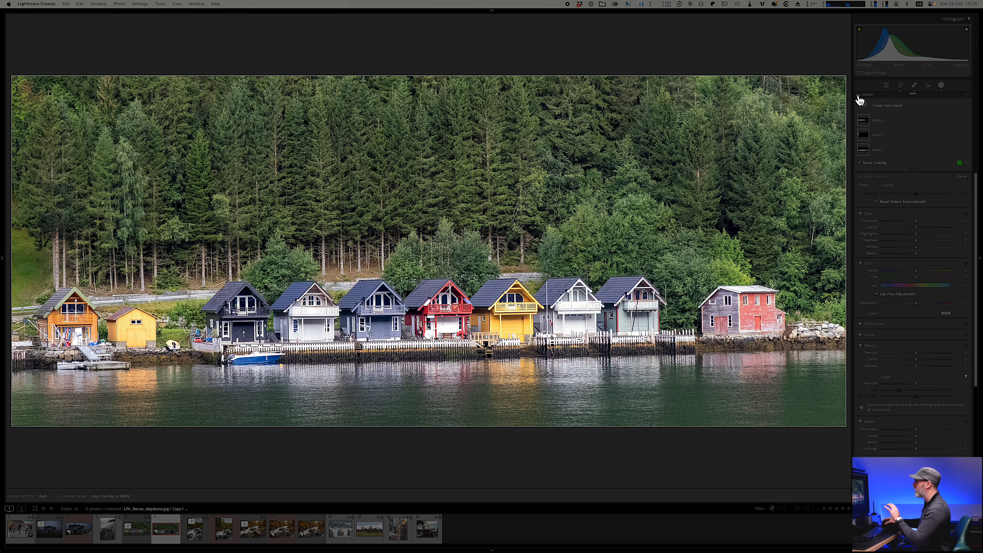
{"action": "left_click", "coordinate": [859, 97]}
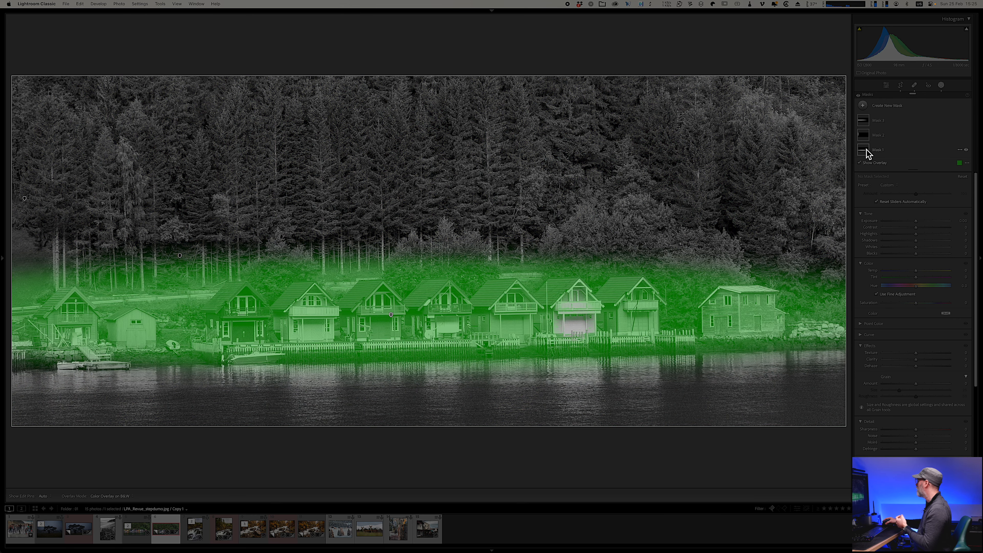
Step: Inspect Mask 1 over the row of boathouses with its radial gradient component, and restore the normal interface brightness
{"action": "left_click", "coordinate": [867, 151]}
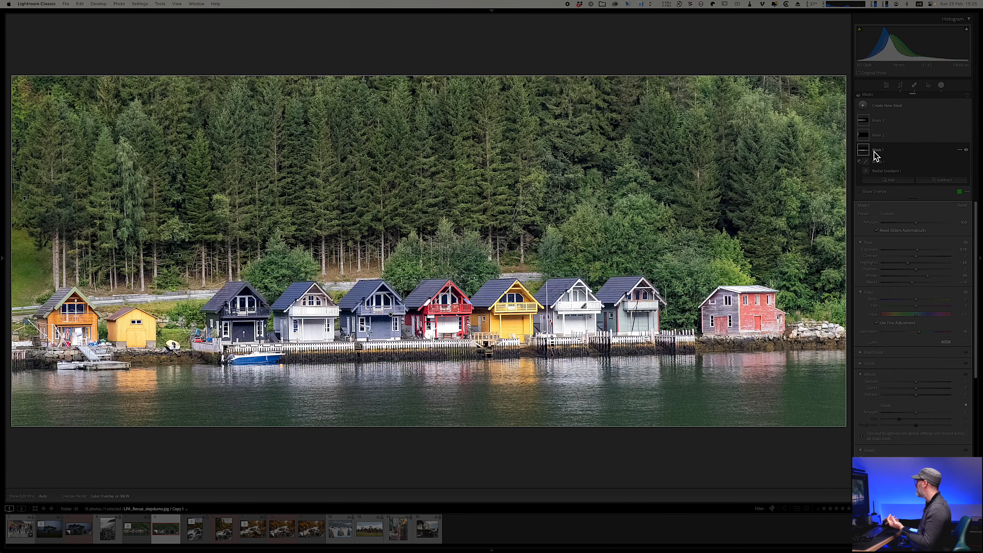
{"action": "mouse_move", "coordinate": [867, 153]}
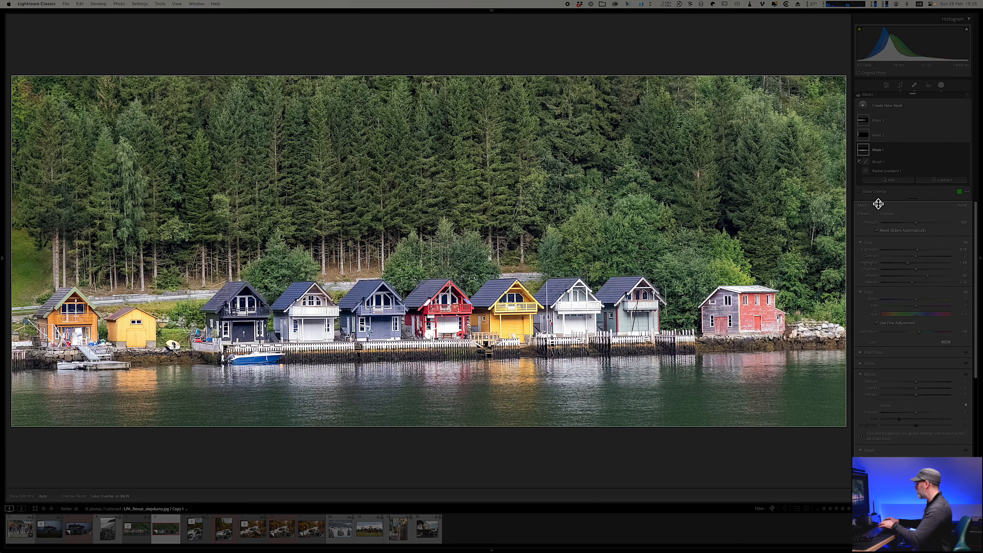
{"action": "key", "text": "l"}
{"action": "key", "text": "l"}
{"action": "key", "text": "l"}
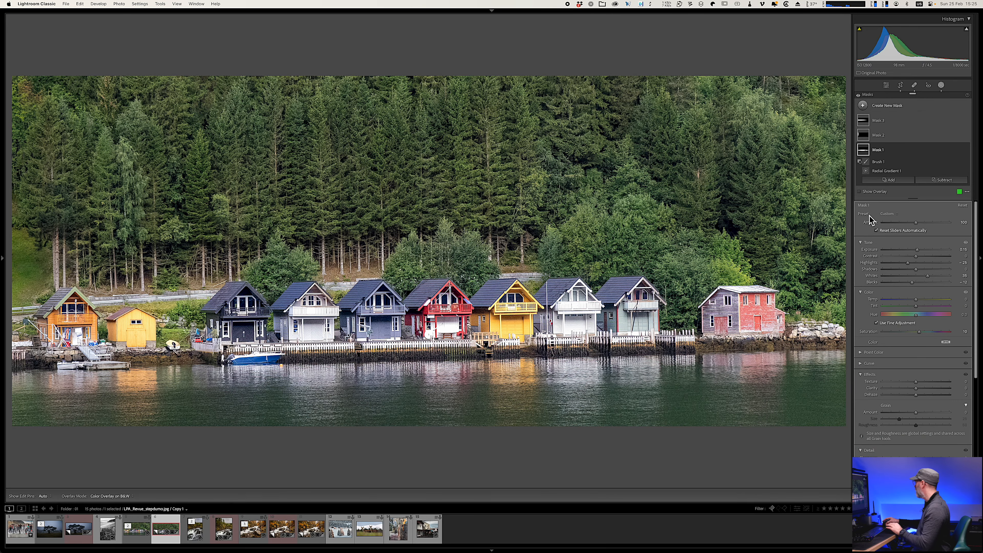
{"action": "left_click", "coordinate": [882, 172]}
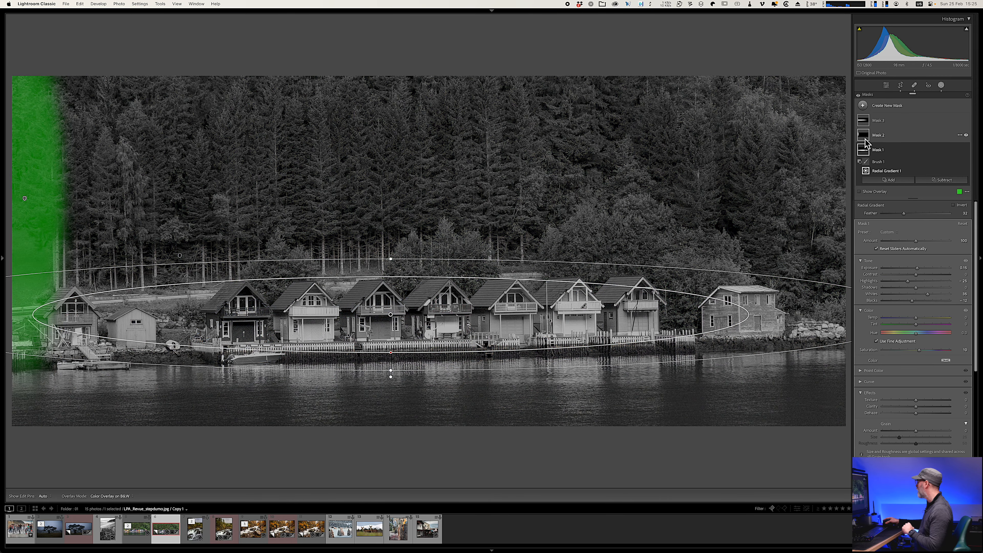
Step: Select Mask 2 and compare the photo with that mask switched off and on
{"action": "left_click", "coordinate": [865, 137]}
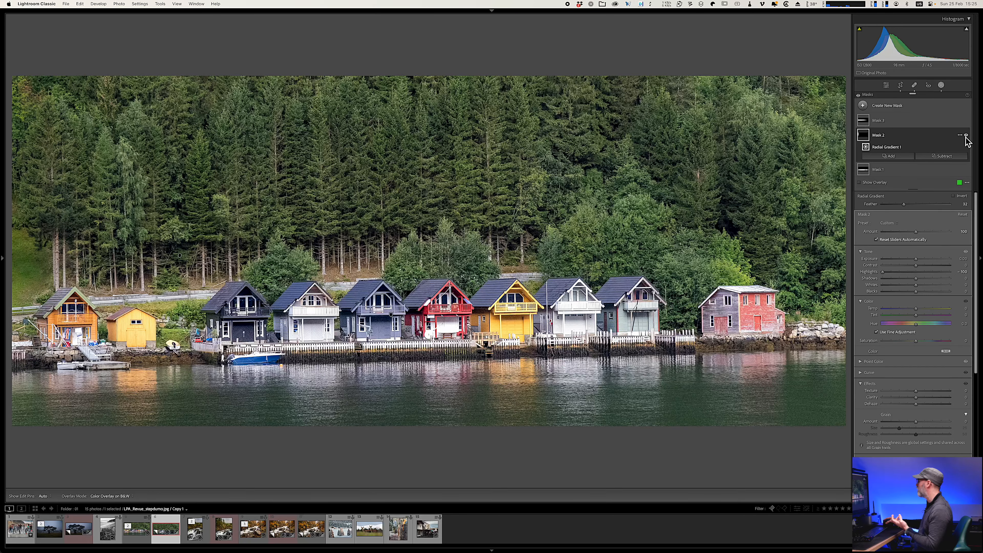
{"action": "left_click", "coordinate": [966, 135]}
{"action": "left_click", "coordinate": [966, 135]}
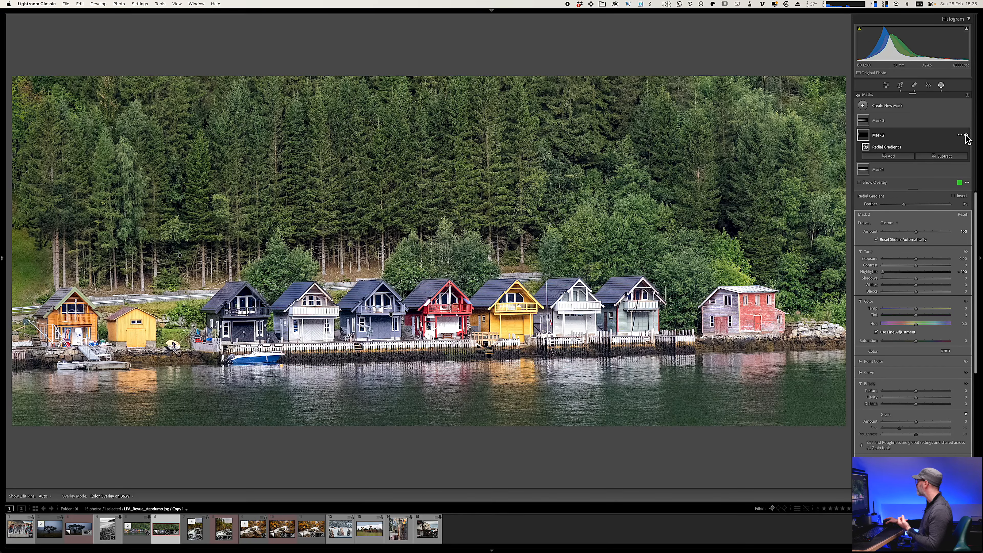
Step: Examine Mask 3's Point Color settings and compare the photo with Point Color switched off and on
{"action": "left_click", "coordinate": [867, 122]}
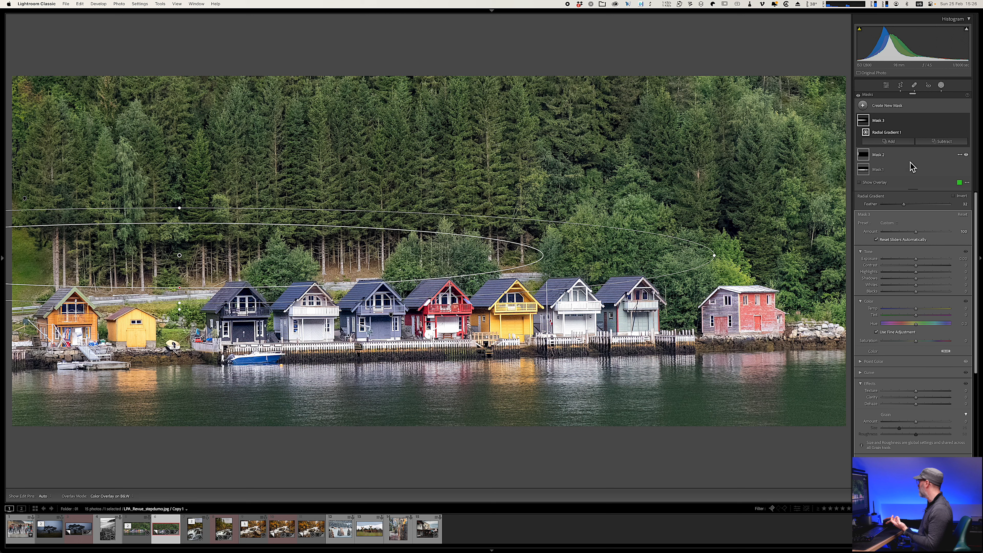
{"action": "left_click", "coordinate": [864, 362]}
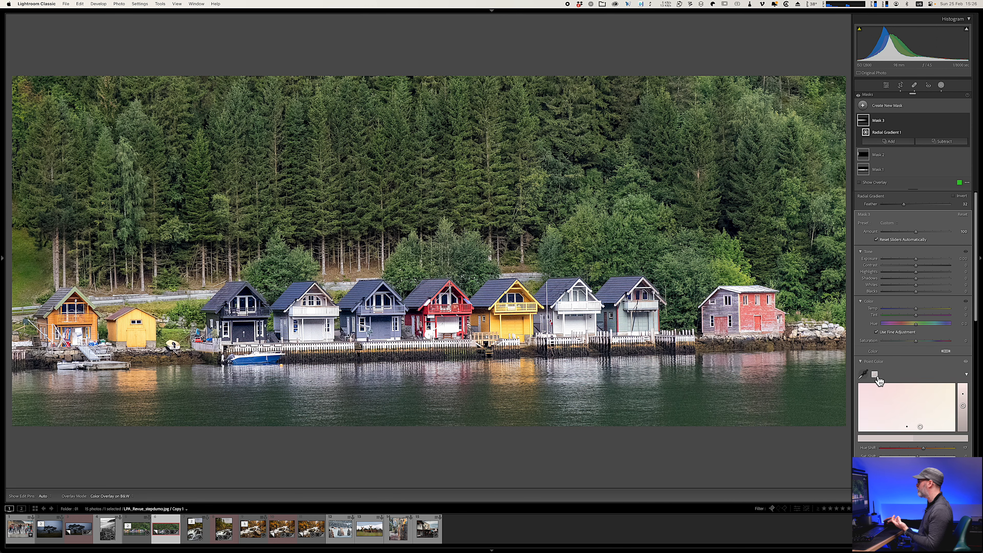
{"action": "left_click", "coordinate": [875, 129]}
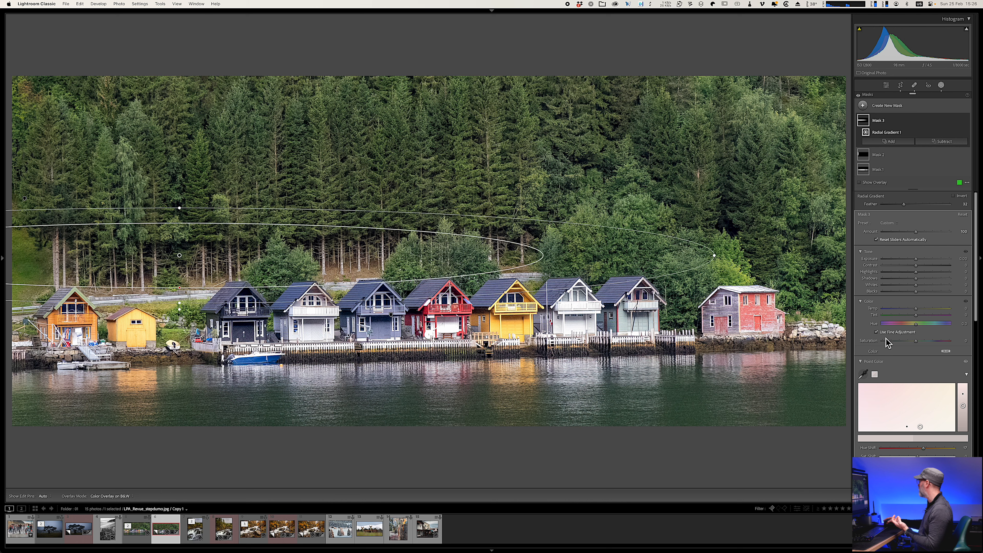
{"action": "scroll", "coordinate": [886, 387], "scroll_direction": "down", "scroll_amount": 3}
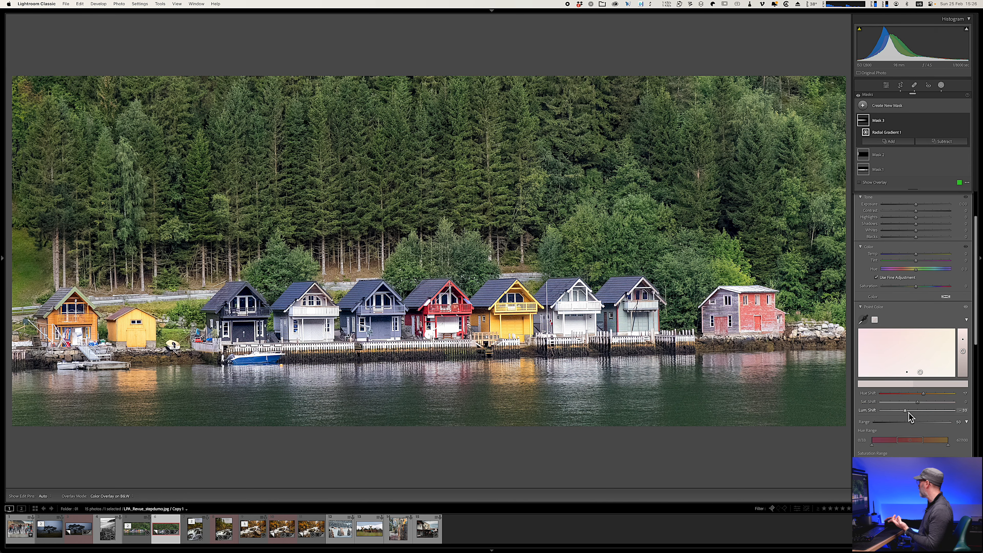
{"action": "left_click", "coordinate": [966, 307]}
{"action": "left_click", "coordinate": [965, 308]}
{"action": "left_click", "coordinate": [966, 308]}
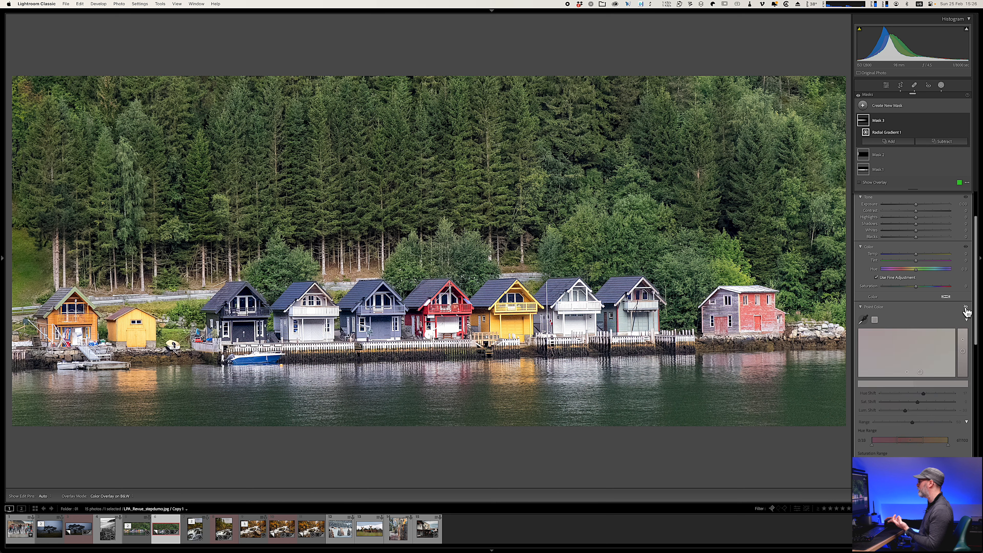
{"action": "left_click", "coordinate": [966, 308]}
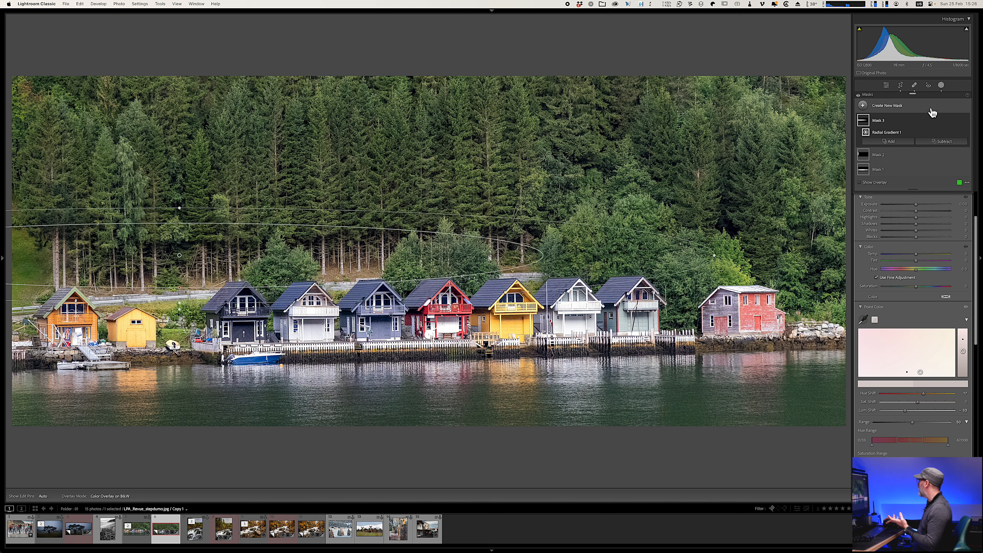
Step: Switch from masking to the Remove tool and compare the photo with its removal corrections off and on
{"action": "left_click", "coordinate": [941, 85]}
{"action": "left_click", "coordinate": [914, 85]}
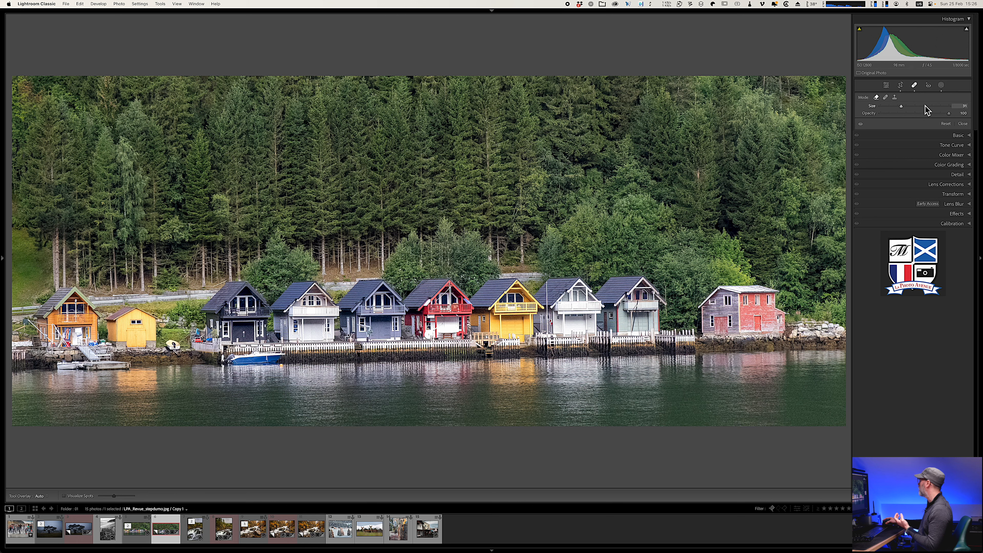
{"action": "left_click", "coordinate": [861, 123]}
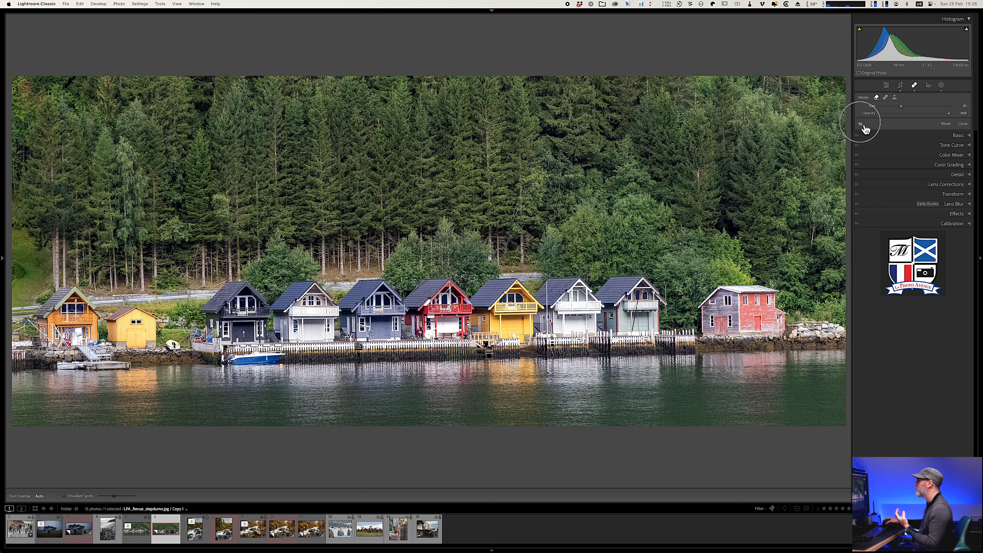
{"action": "left_click", "coordinate": [862, 126]}
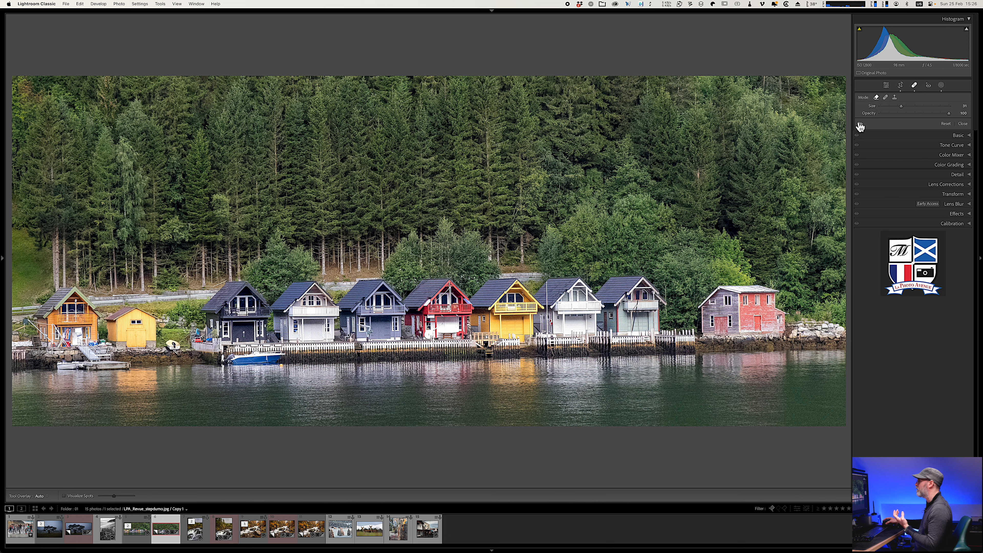
{"action": "left_click", "coordinate": [859, 123]}
{"action": "left_click", "coordinate": [859, 124]}
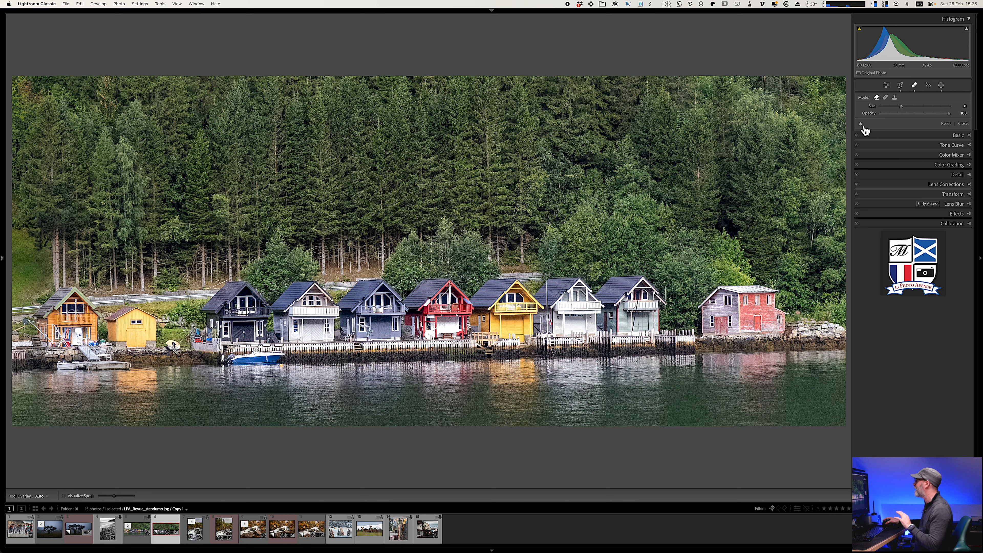
{"action": "left_click", "coordinate": [860, 124]}
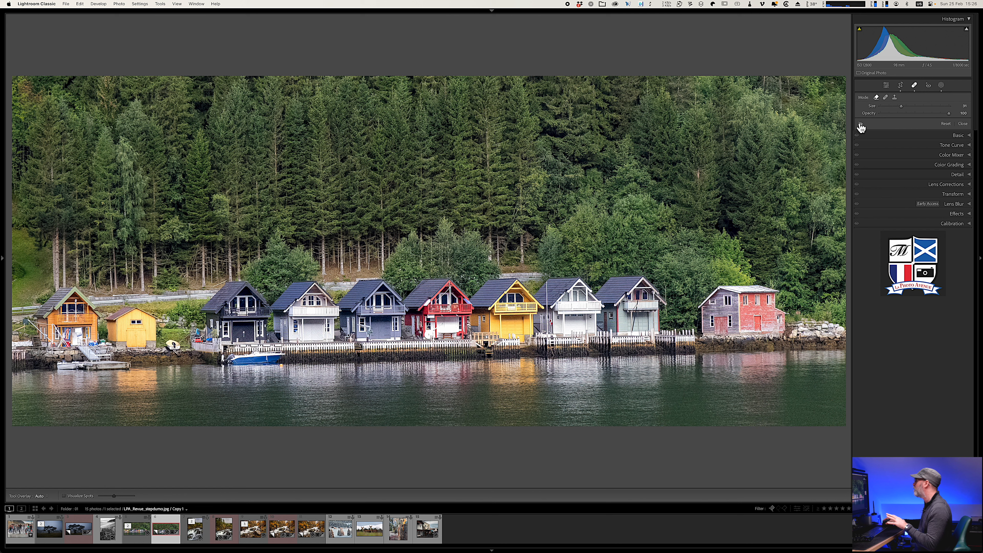
{"action": "left_click", "coordinate": [861, 125]}
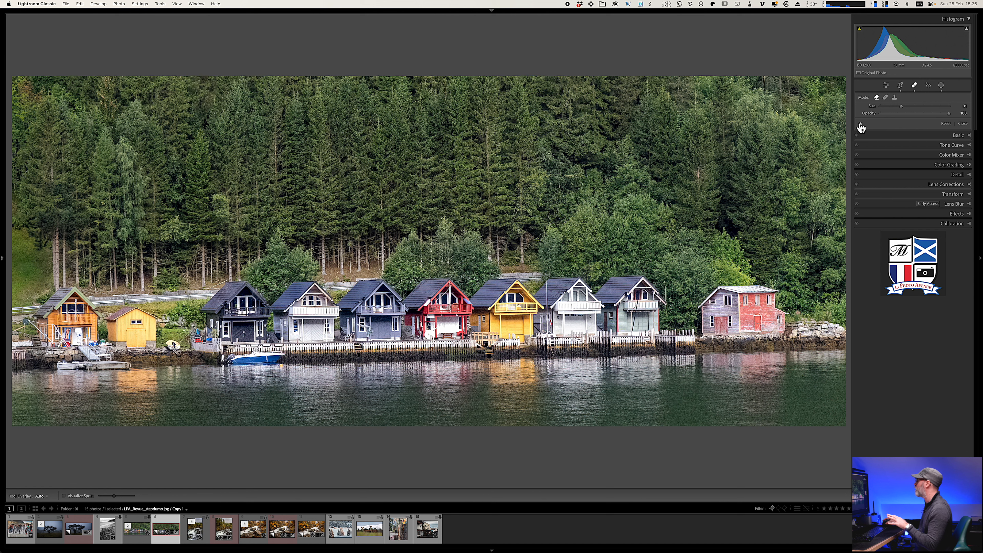
Step: Refresh a removal correction on the boathouse photo and leave the Remove tool
{"action": "left_click", "coordinate": [417, 97]}
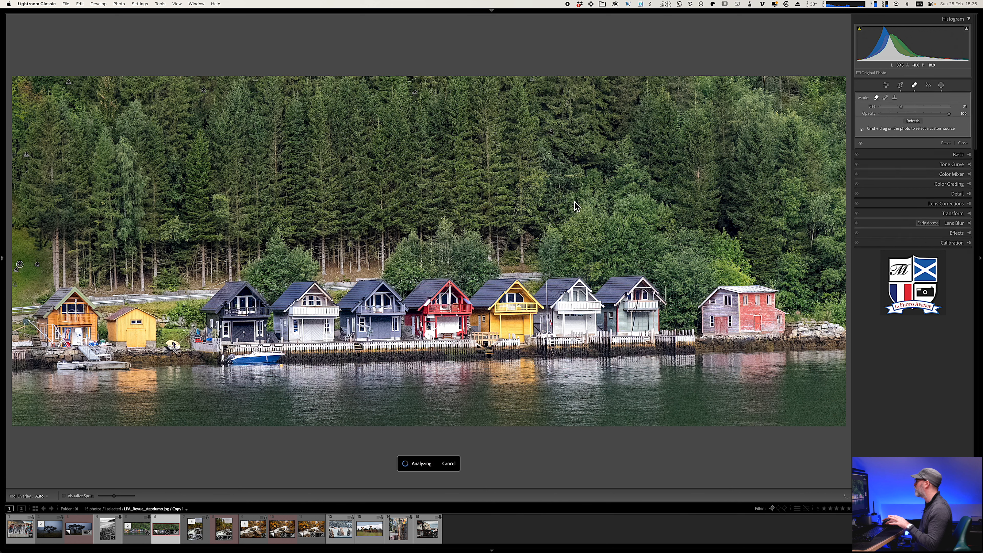
{"action": "left_click", "coordinate": [913, 121]}
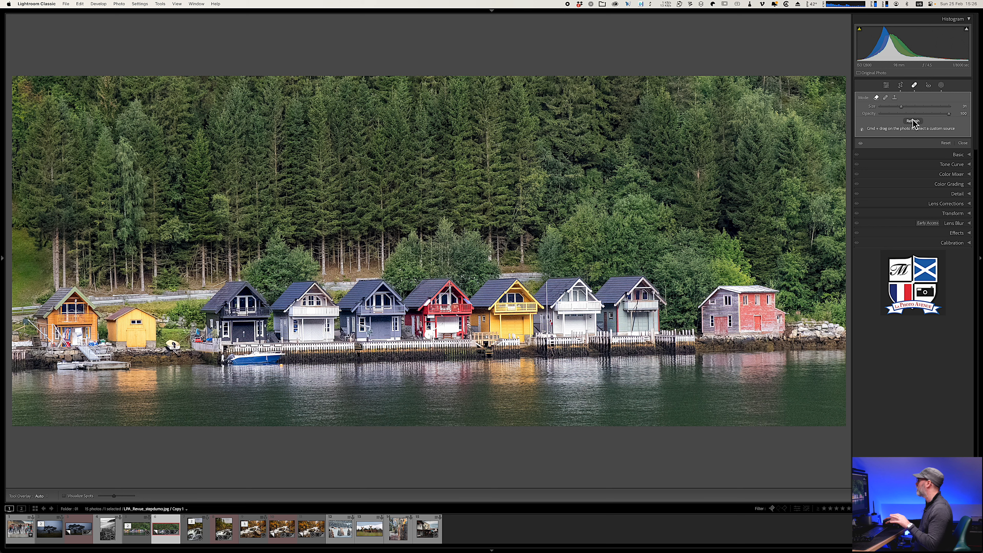
{"action": "left_click", "coordinate": [914, 86]}
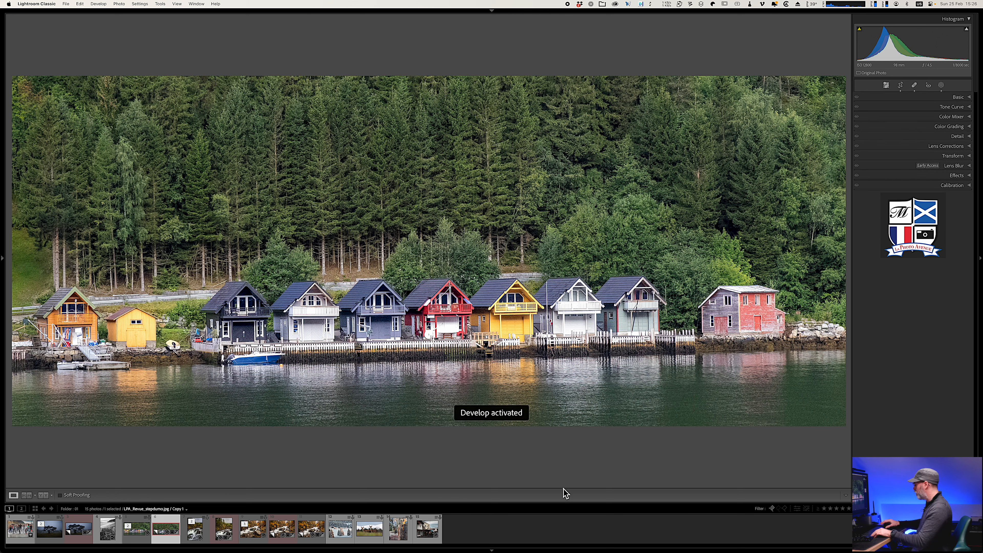
Step: Compare both boathouse photo versions together in Survey view with the lights out, and display the river rapids photo
{"action": "key", "text": "shift+Left"}
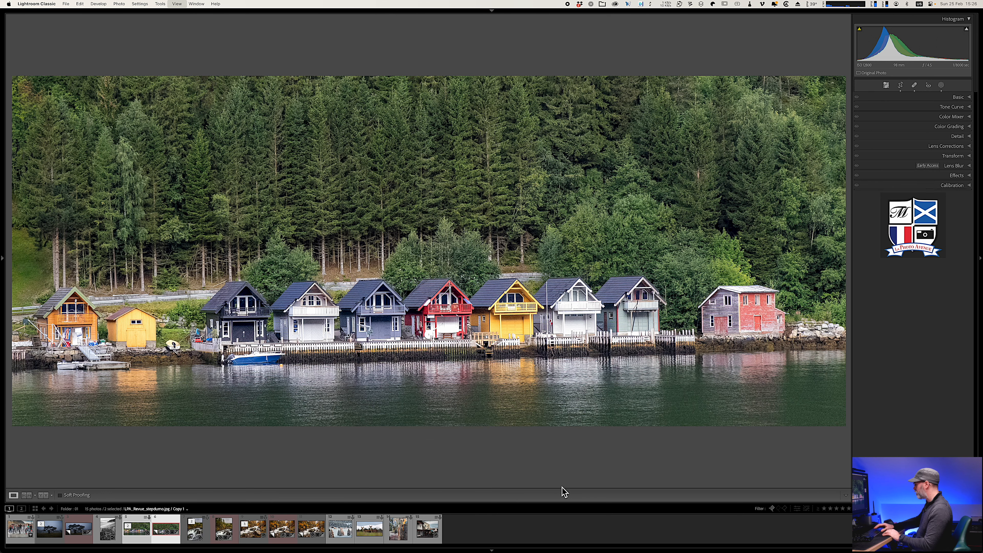
{"action": "key", "text": "n"}
{"action": "key", "text": "l"}
{"action": "key", "text": "l"}
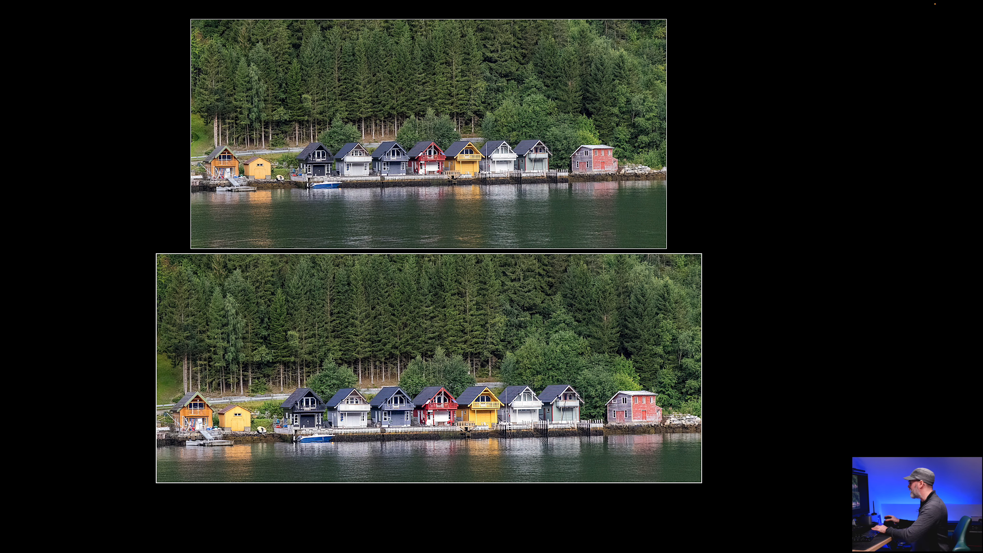
{"action": "key", "text": "l"}
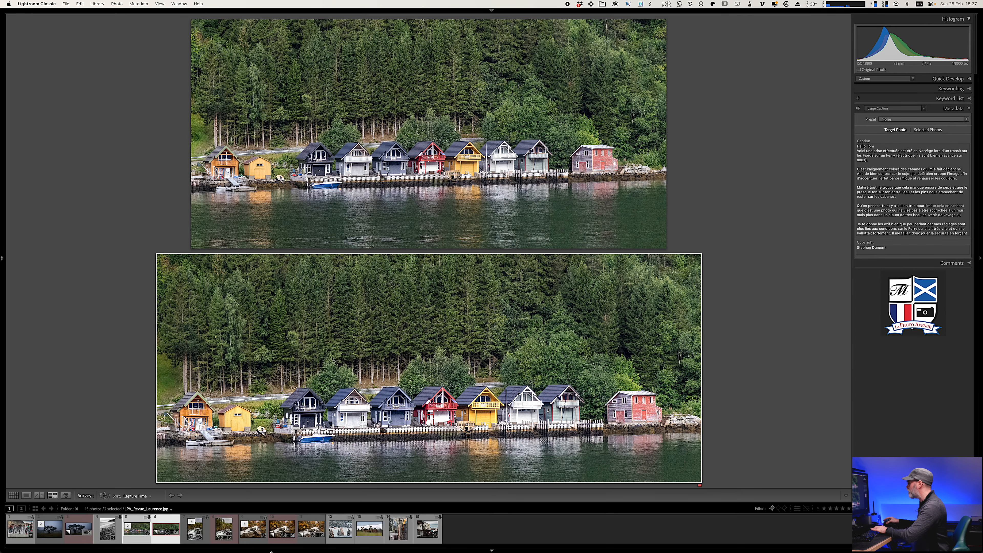
{"action": "left_click", "coordinate": [191, 539]}
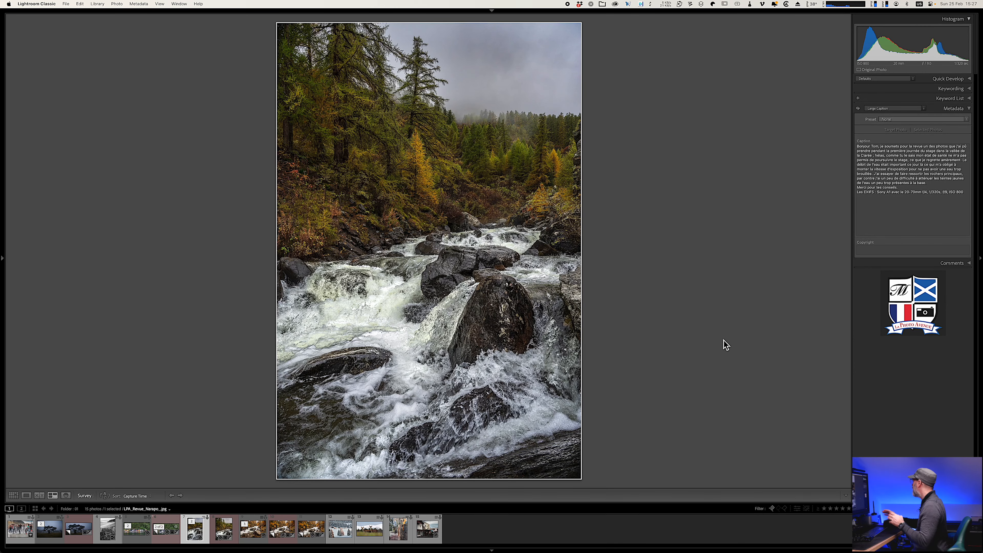